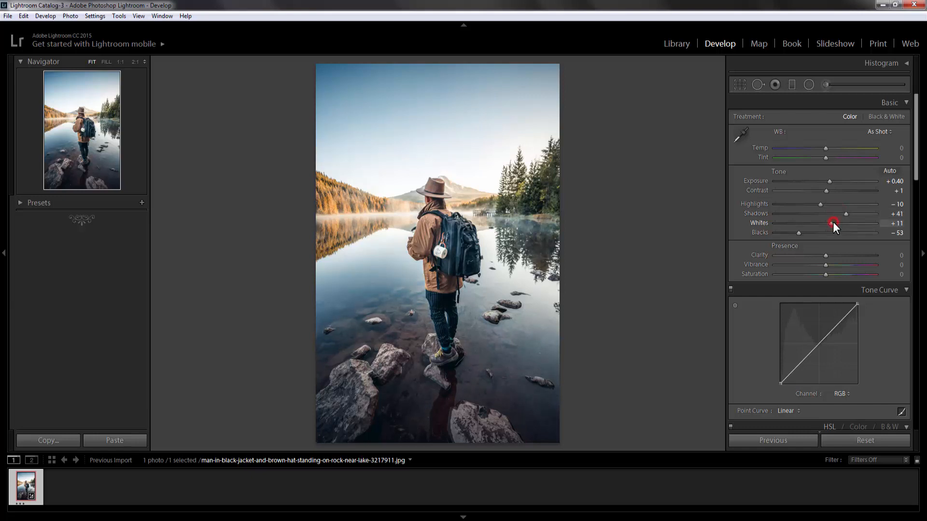
Set the photo's Whites to -35, Blacks to -41 and overall Saturation to -19
drag(833, 222, 815, 219)
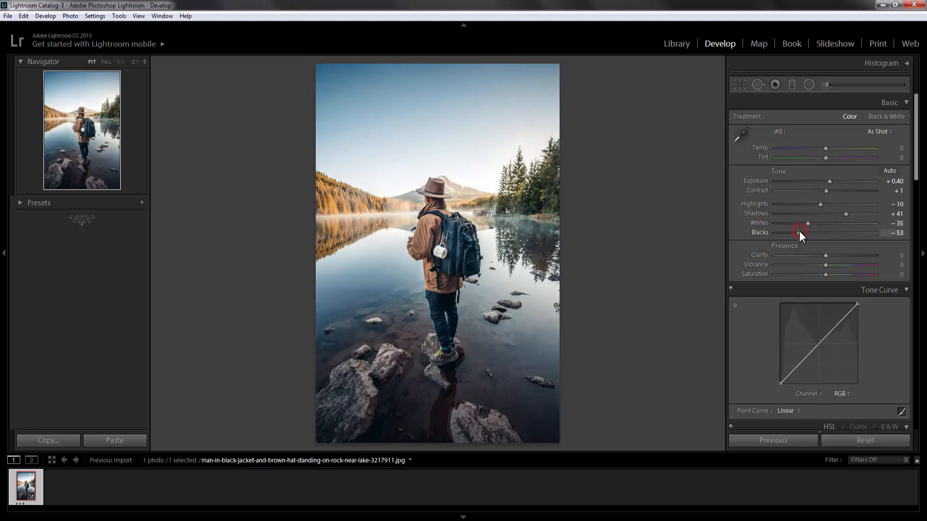
drag(799, 232, 804, 232)
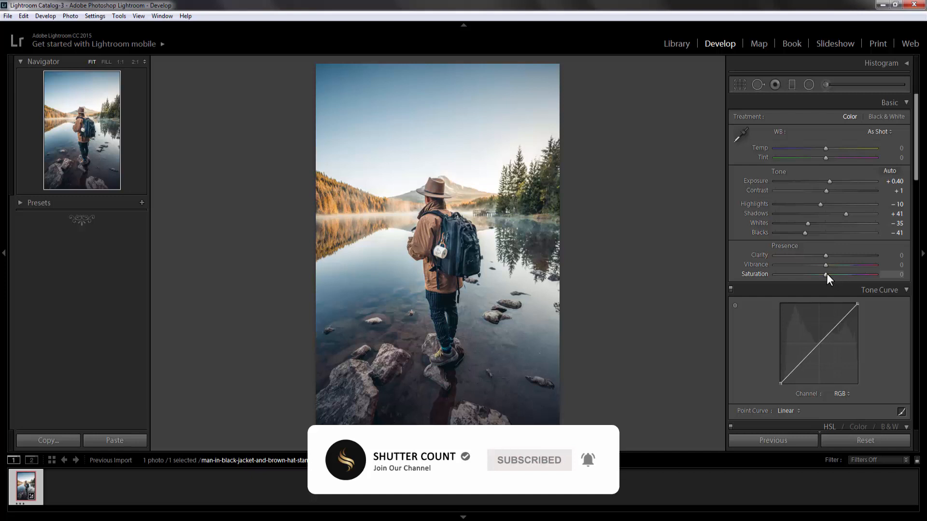
drag(825, 274, 819, 274)
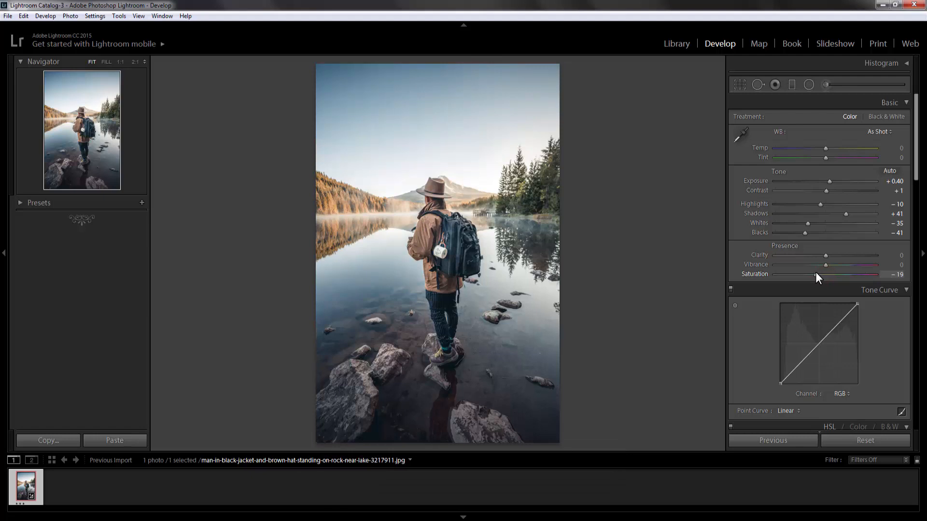
Shape an S-curve on the RGB tone curve, lowering the shadows and raising the highlight point to about 75.7 / 78.0 %
click(839, 324)
click(799, 363)
drag(799, 363, 803, 366)
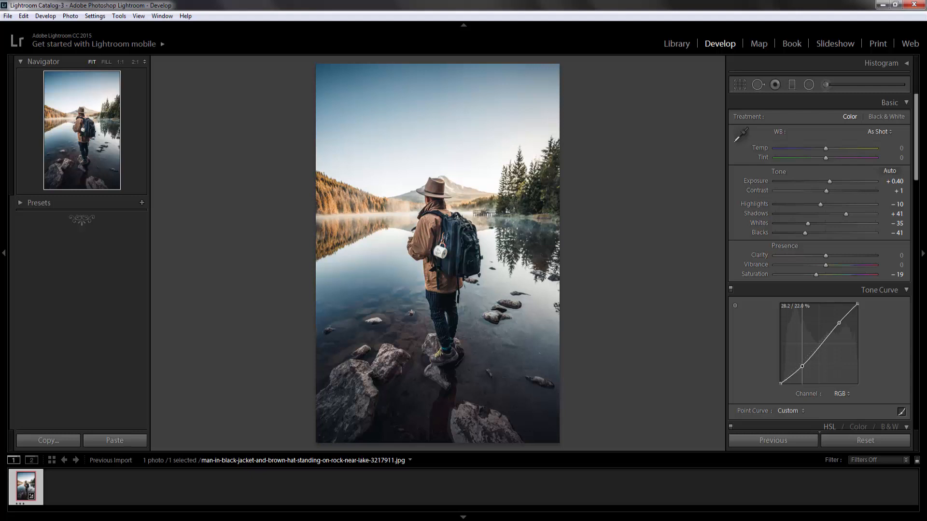
drag(801, 366, 801, 367)
drag(840, 321, 839, 320)
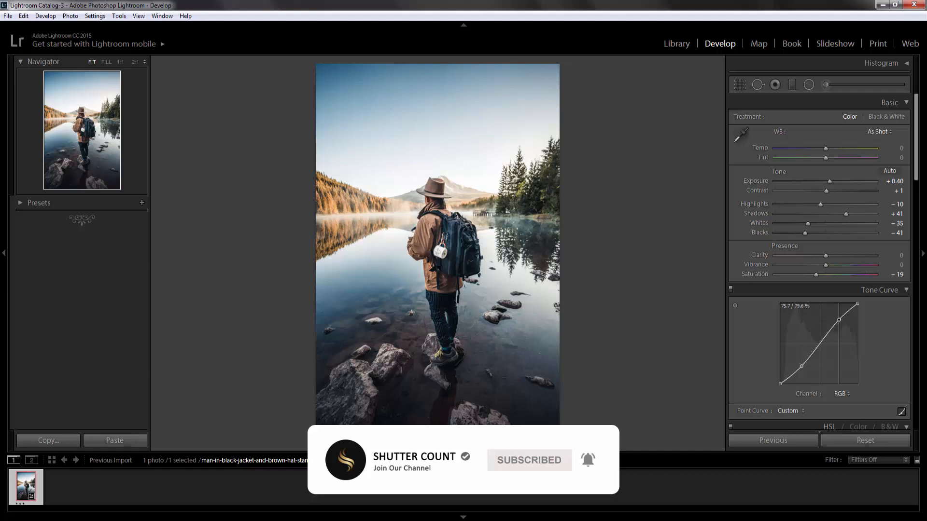
drag(839, 319, 840, 321)
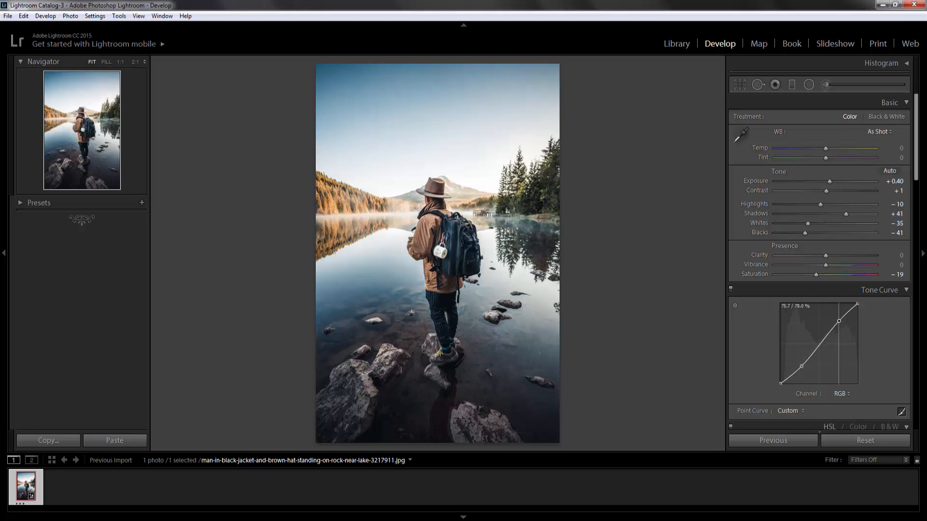
Lower the white endpoint of the Blue channel tone curve to about 97 %
click(841, 394)
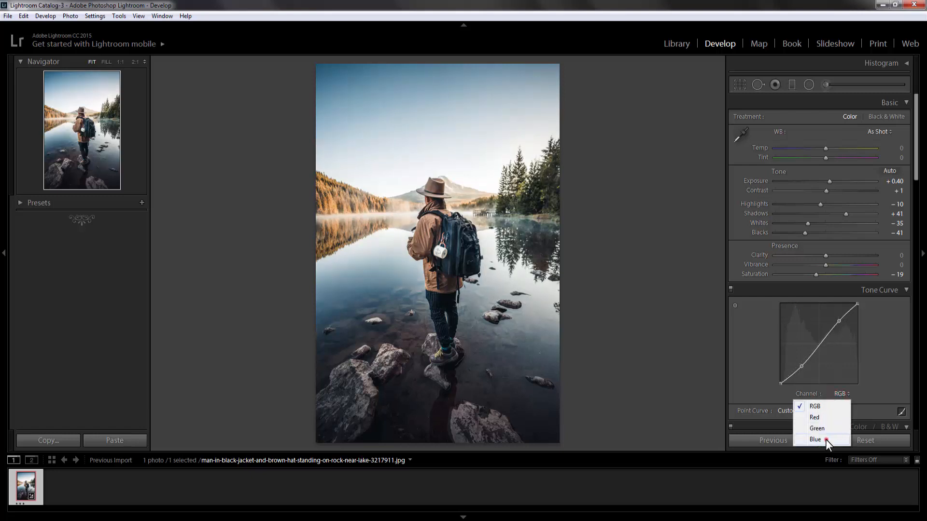
click(826, 439)
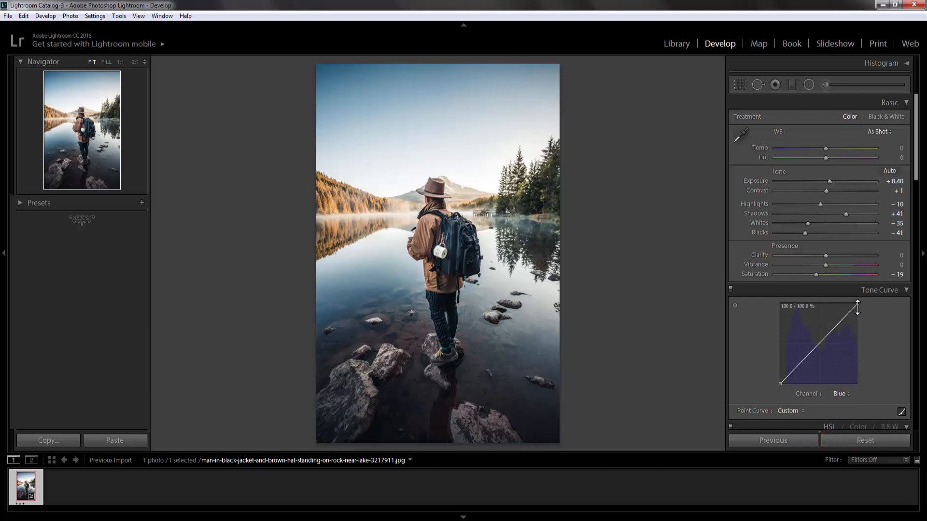
drag(857, 307, 857, 306)
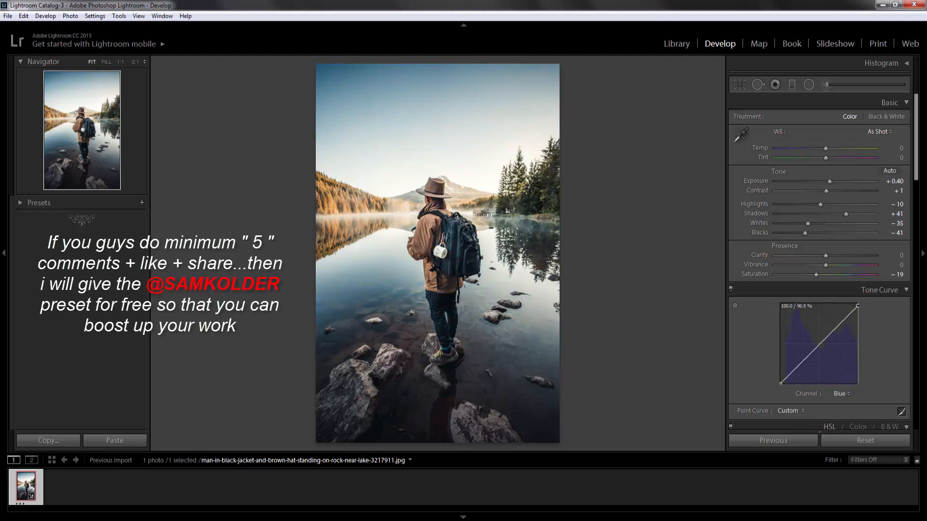
drag(857, 306, 858, 306)
Set the HSL hues to Red -61, Orange +1, Yellow -100, Green -100, Purple -100 and Magenta +100
scroll(851, 404, down, 3)
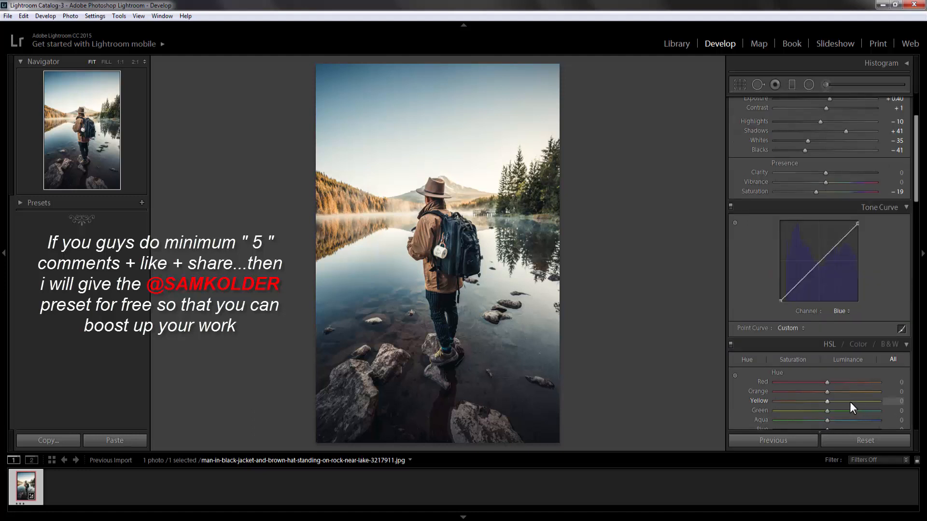
scroll(849, 398, down, 3)
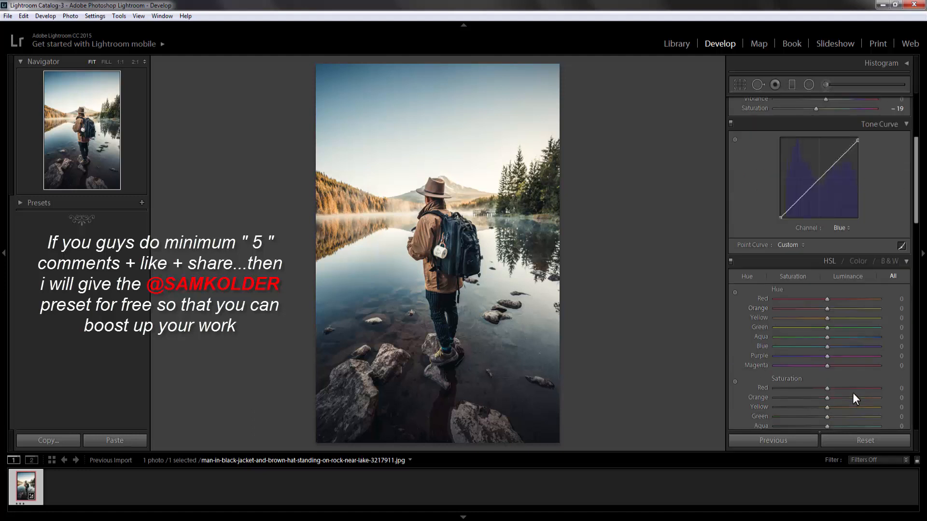
drag(823, 301, 796, 301)
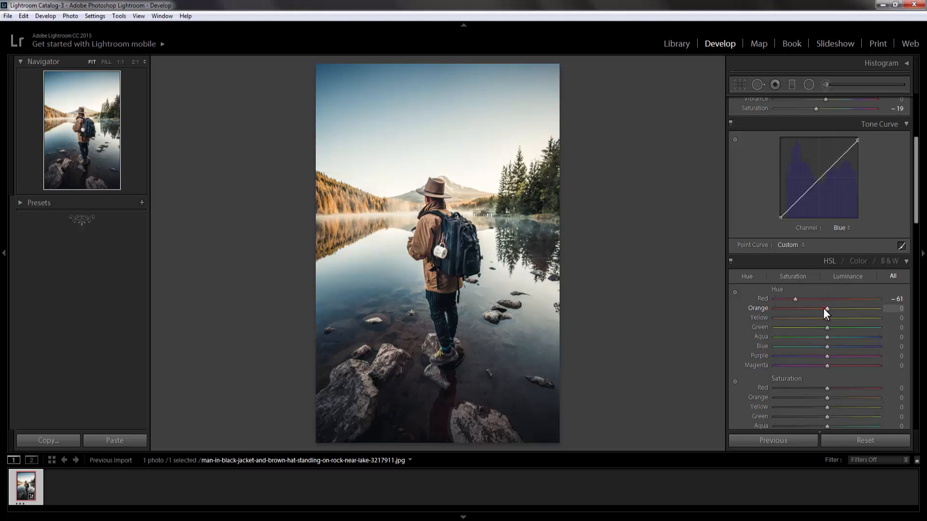
drag(824, 308, 753, 326)
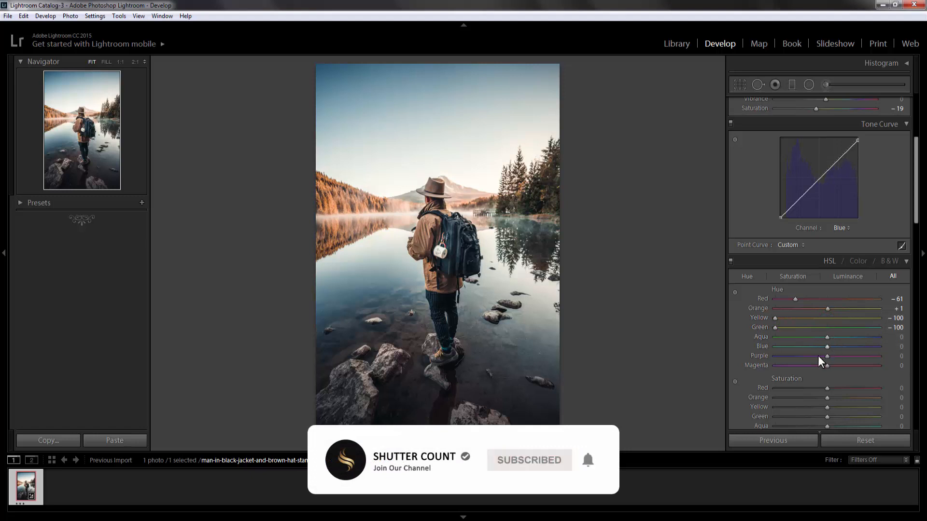
drag(818, 355, 846, 366)
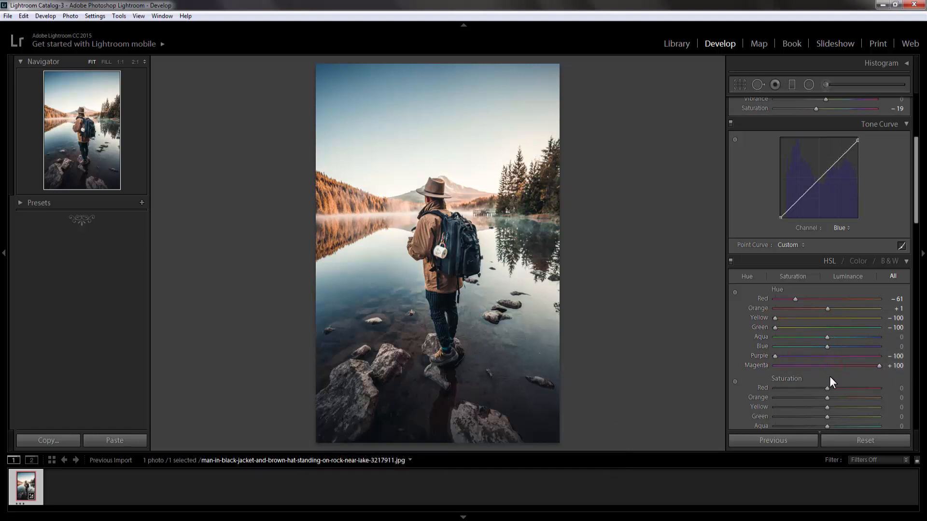
Set the HSL saturation to Red -5, Orange -38, Yellow -85, Green -100, Aqua -96 and Blue -45
scroll(825, 388, down, 3)
scroll(824, 387, down, 3)
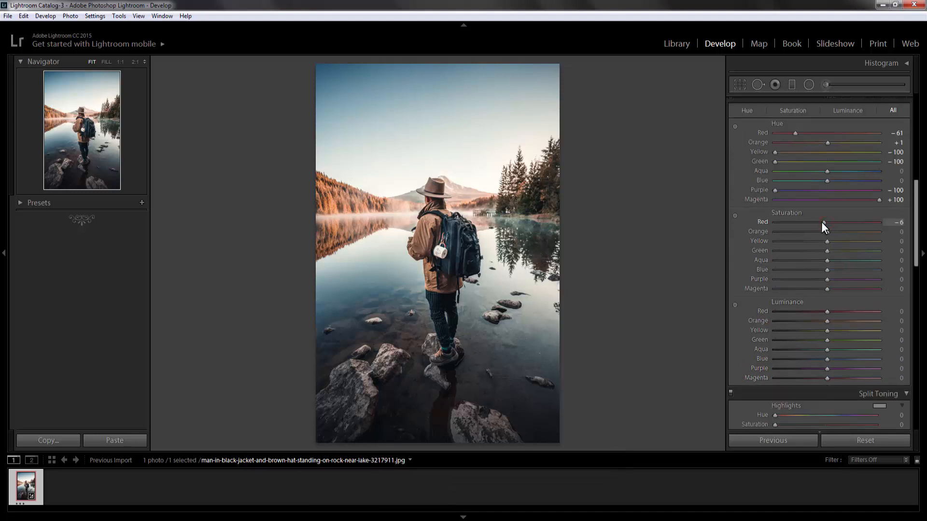
drag(823, 221, 812, 233)
drag(827, 241, 783, 242)
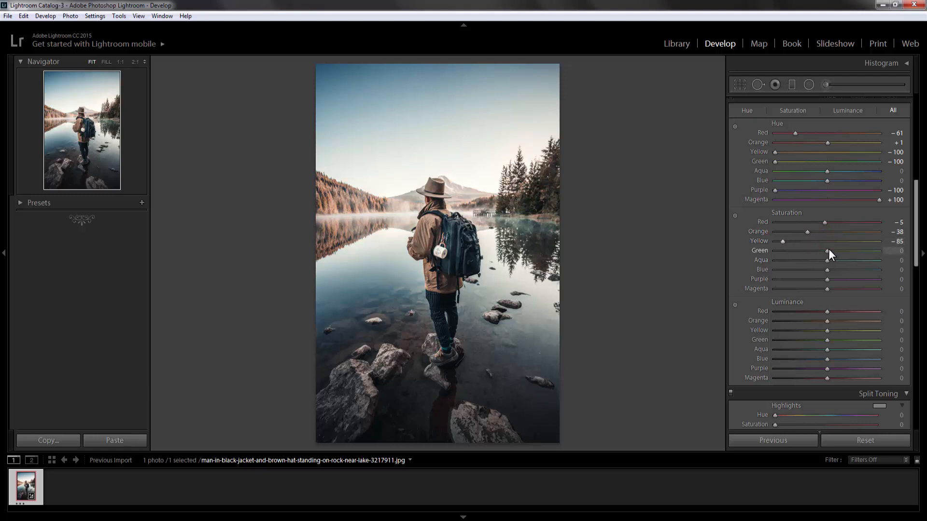
drag(827, 251, 773, 250)
drag(827, 260, 777, 262)
drag(827, 269, 805, 268)
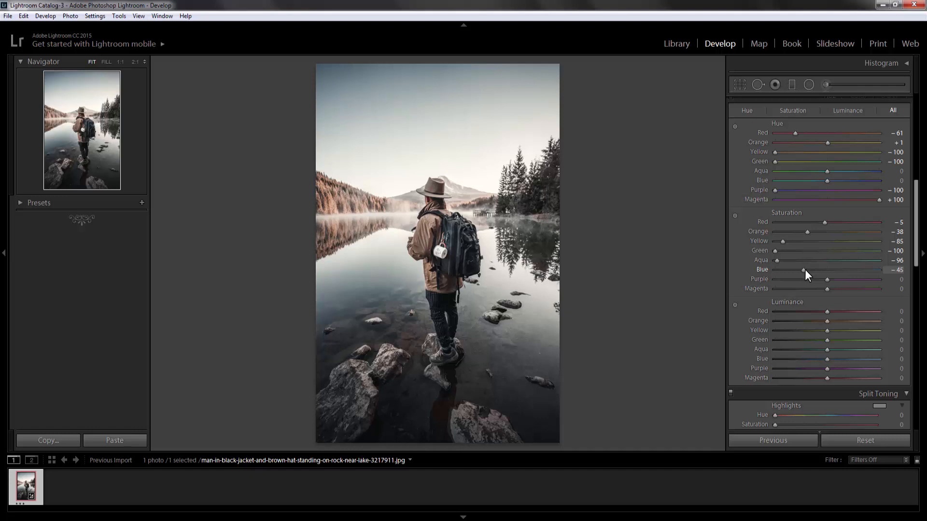
Set the HSL luminance to Red +100, Orange +19, Yellow -44, Green -100, Aqua -82, Blue +72 and Purple -100
drag(828, 309, 885, 311)
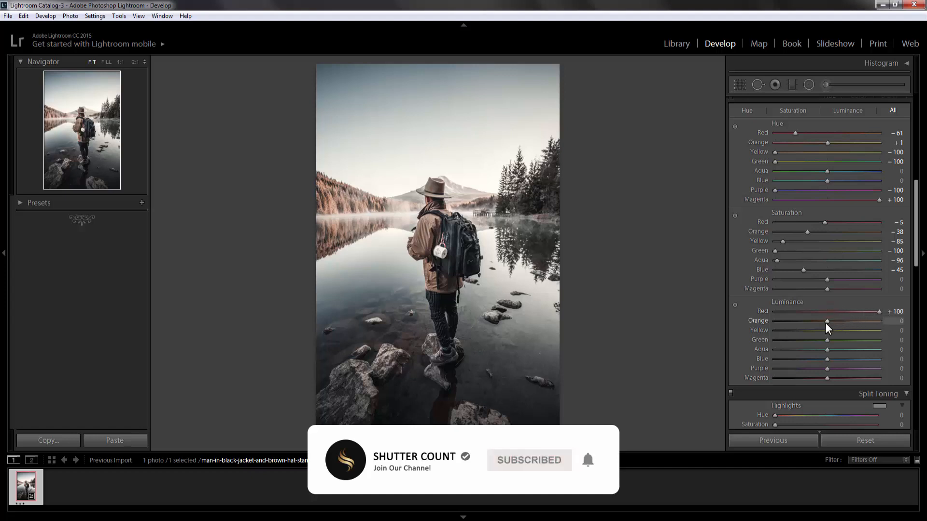
drag(826, 322, 782, 348)
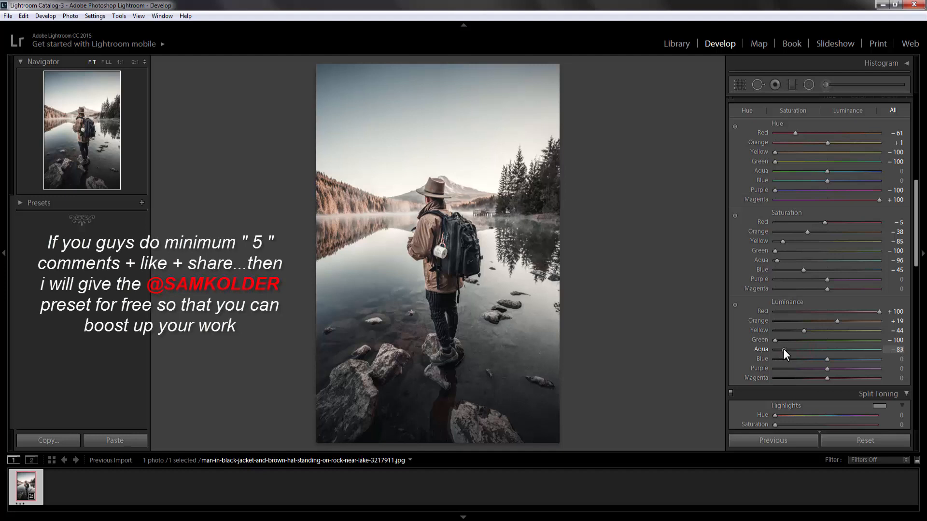
drag(784, 348, 866, 353)
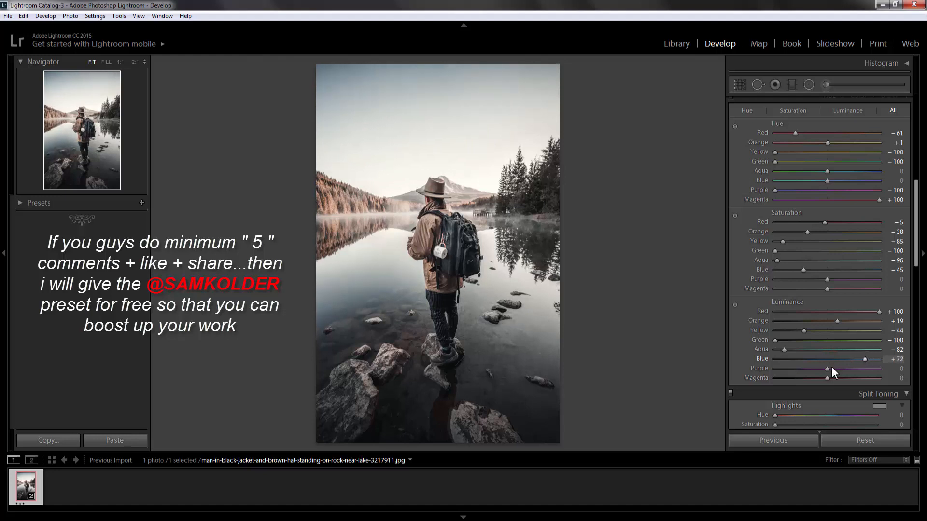
drag(828, 368, 773, 369)
Split-tone the photo with highlights at hue 22, saturation 15 and shadows at hue 220, saturation 5
scroll(820, 350, down, 3)
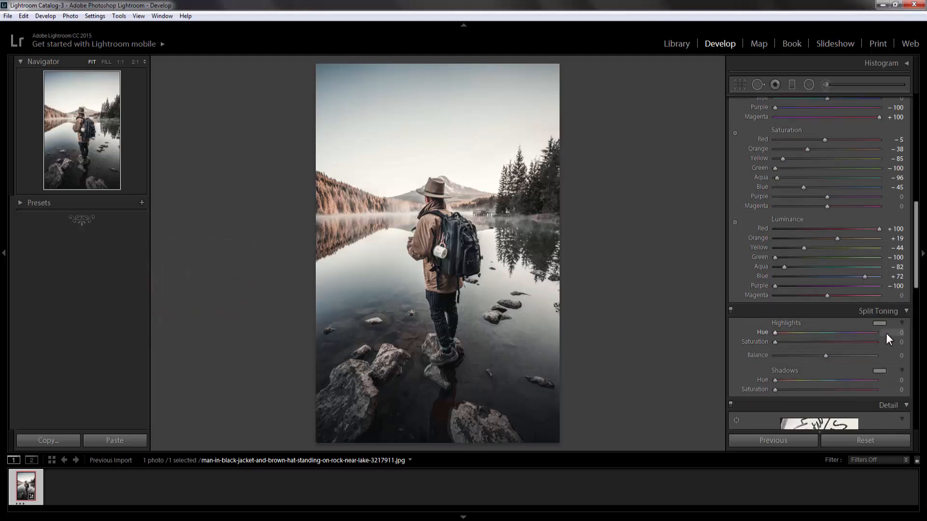
click(899, 333)
text(22)
drag(775, 341, 790, 340)
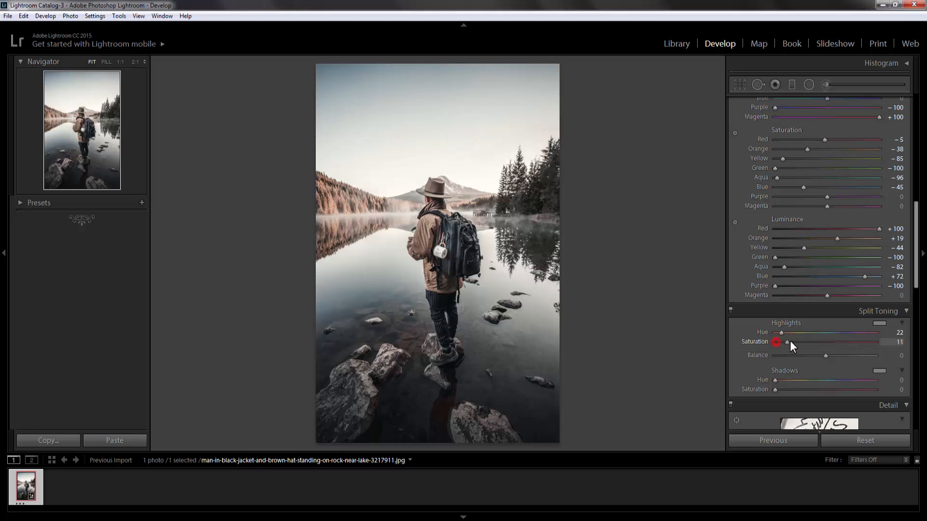
click(900, 380)
text(220)
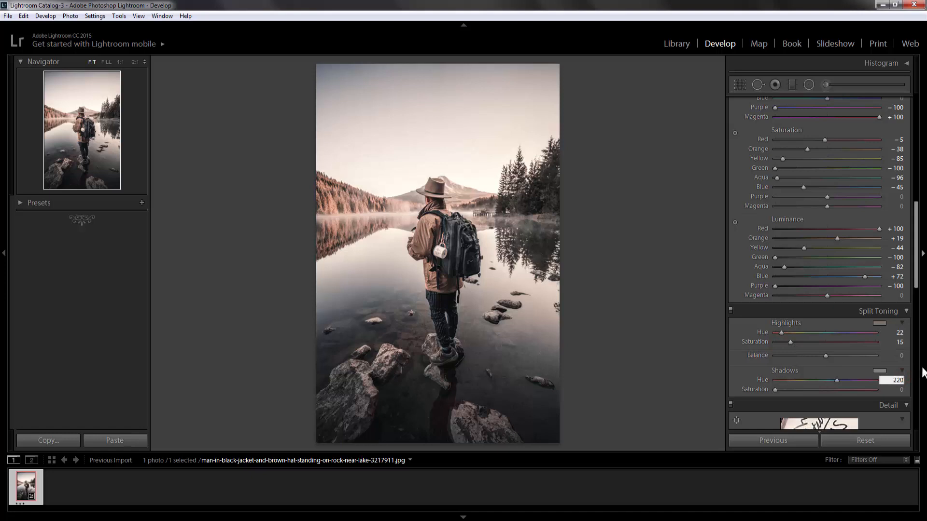
click(899, 389)
text(5)
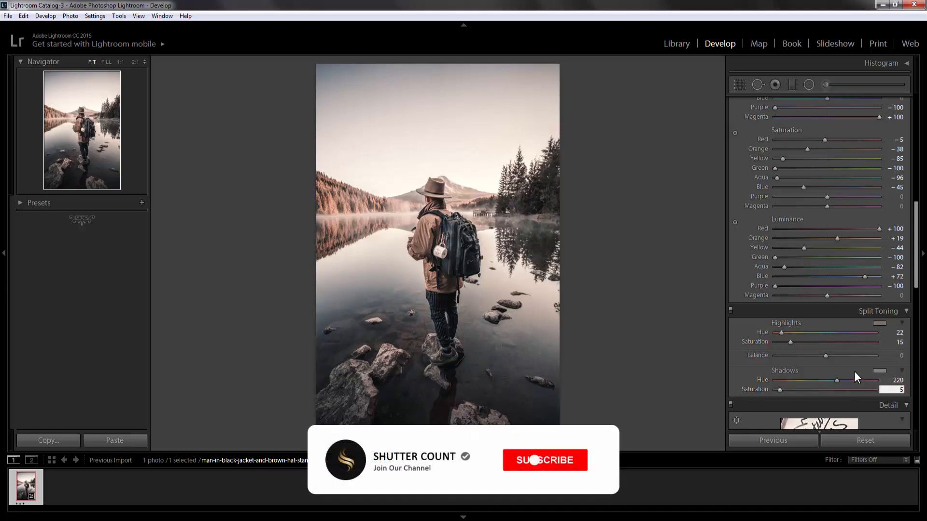
Set the camera calibration Shadows Tint to -100 and the Red Primary Saturation to +31
scroll(853, 371, down, 8)
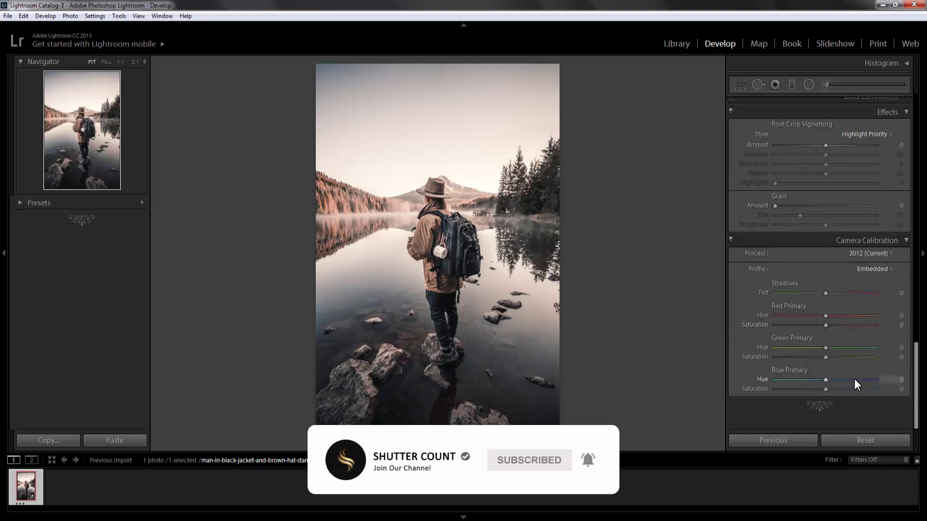
drag(824, 292, 696, 286)
click(822, 315)
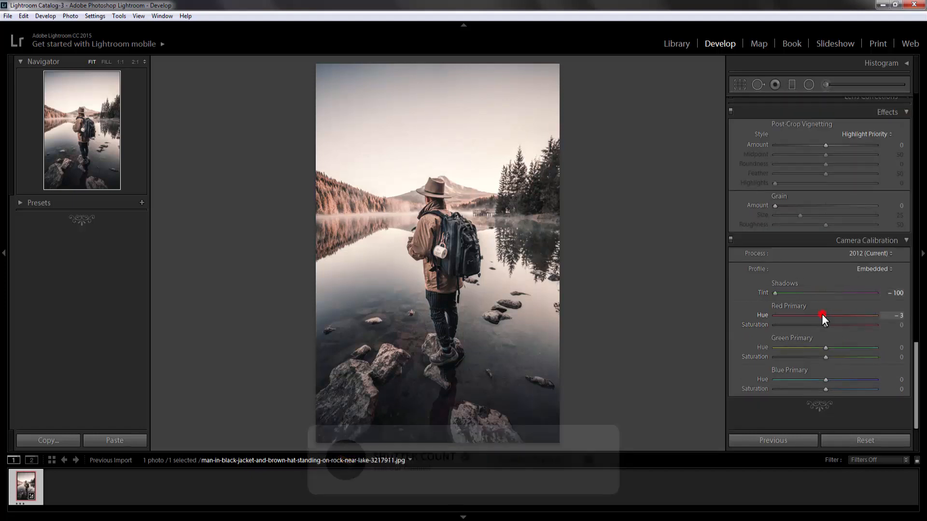
drag(824, 325, 829, 325)
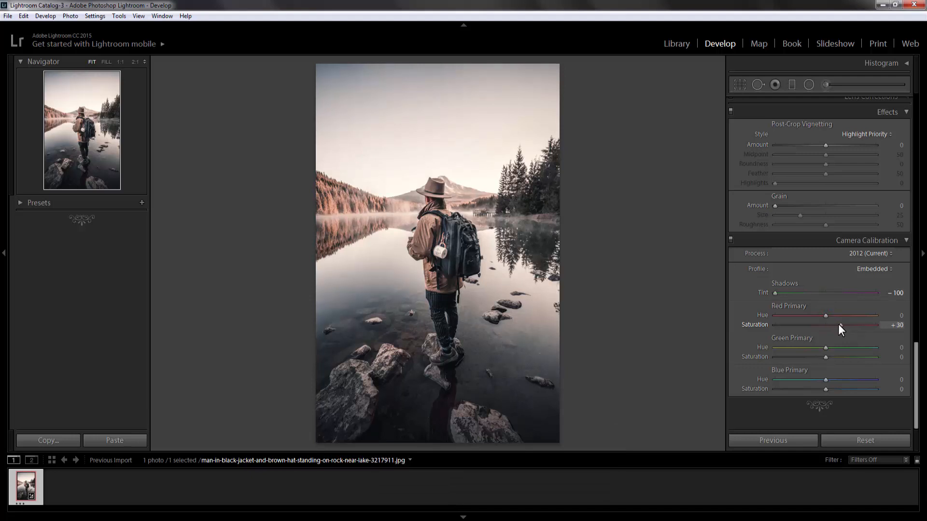
Set the calibration's Green Primary to Hue +100 and Saturation -41, and the Blue Primary Saturation to +100
drag(822, 348, 885, 349)
click(827, 355)
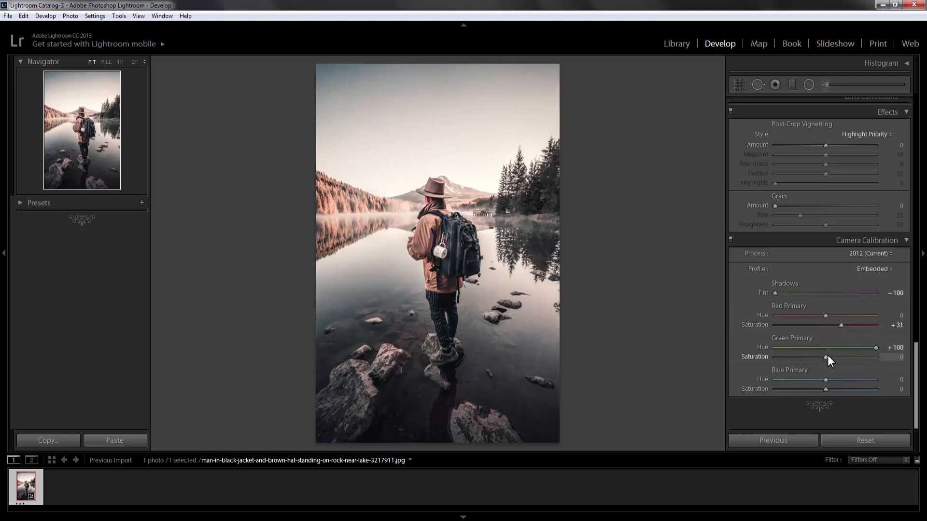
drag(827, 356, 807, 358)
drag(805, 355, 806, 353)
drag(824, 390, 885, 388)
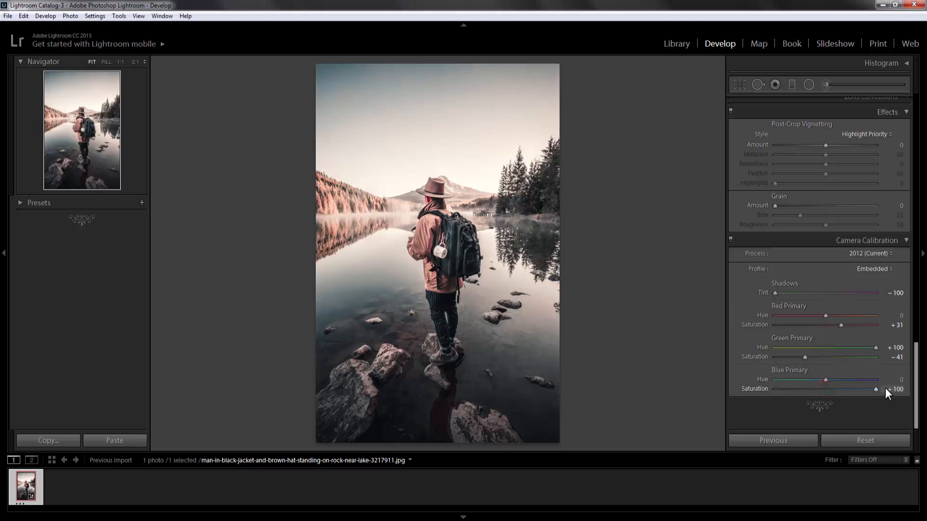
Set the Sharpening Amount to 9, Luminance noise reduction to 7 and Color noise reduction to 25
scroll(818, 317, up, 5)
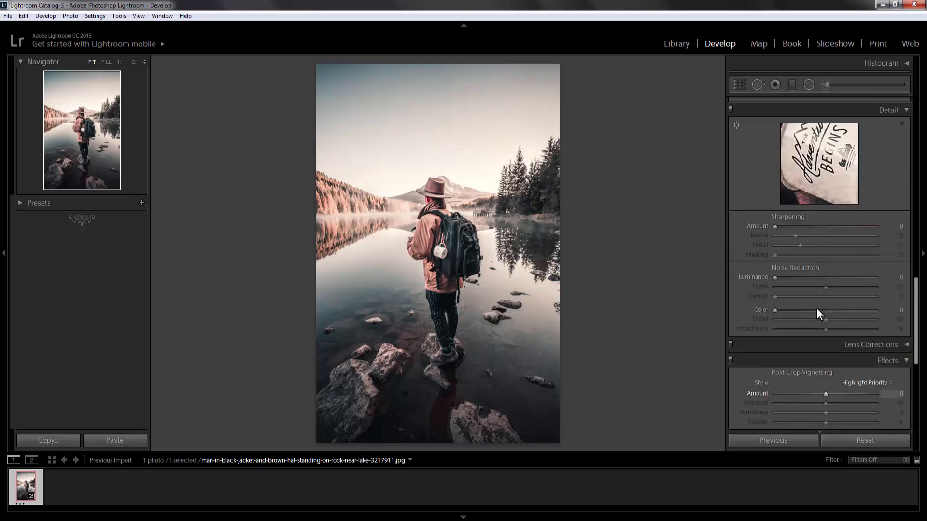
drag(774, 226, 777, 226)
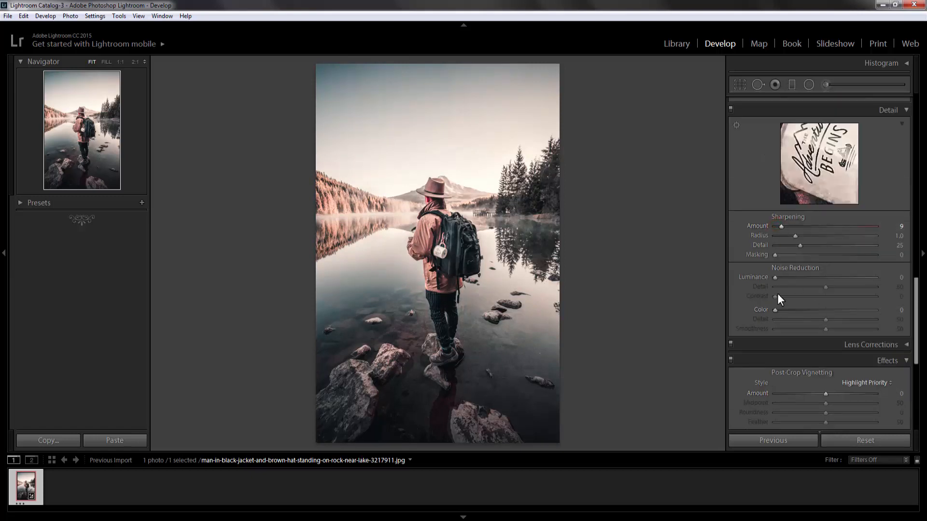
drag(780, 278, 783, 277)
drag(775, 311, 795, 310)
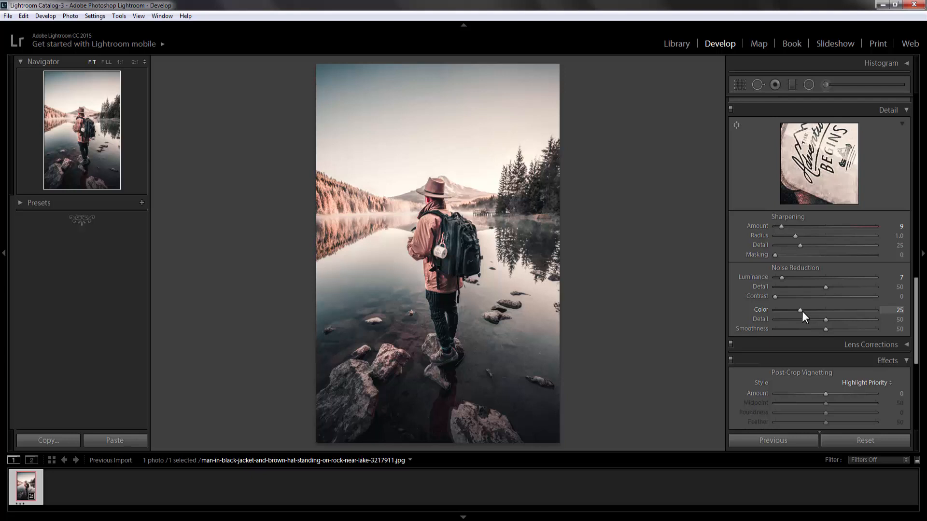
Open the lake portrait in Adobe Photoshop CC 2019 as a copy with Lightroom adjustments
scroll(806, 325, up, 3)
scroll(805, 332, up, 10)
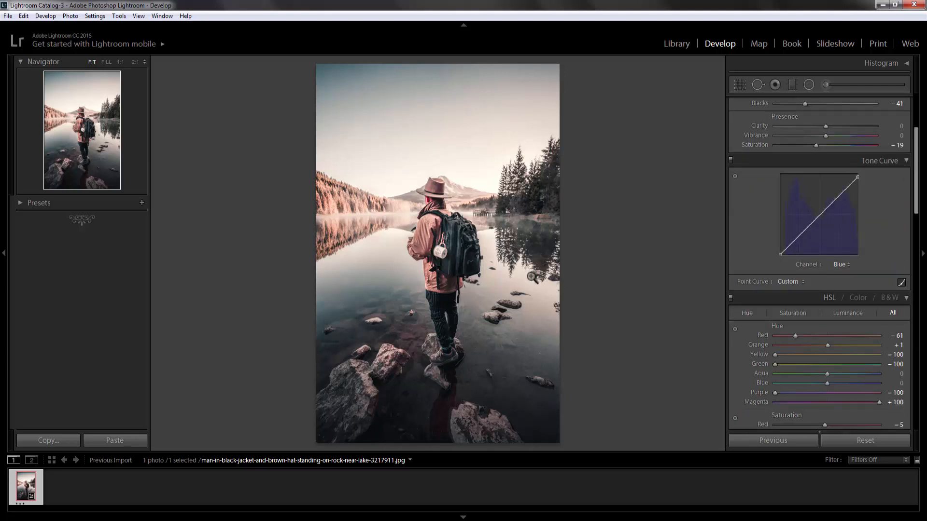
right_click(507, 277)
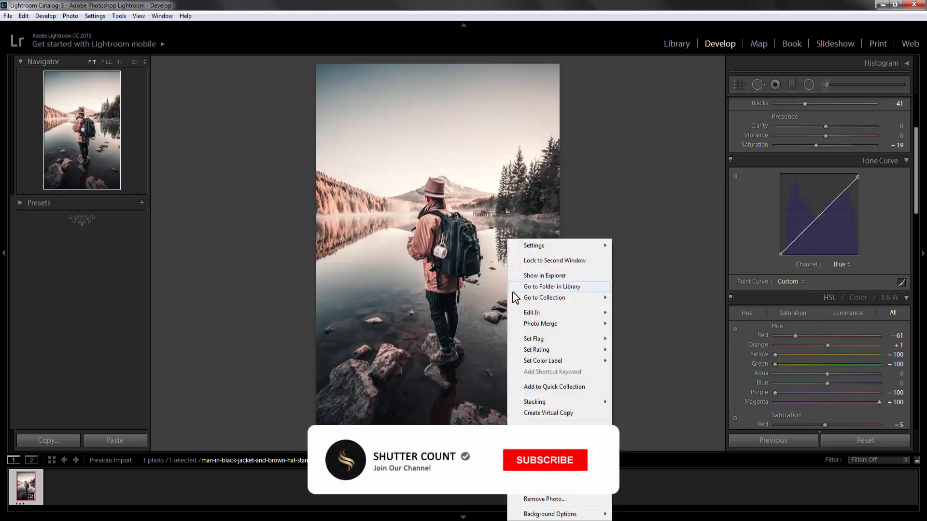
mouse_move(555, 313)
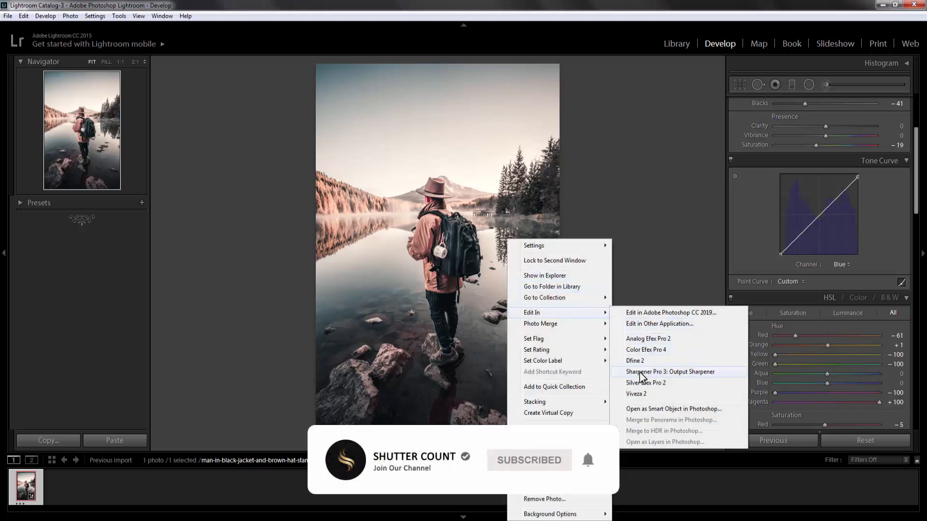
click(657, 313)
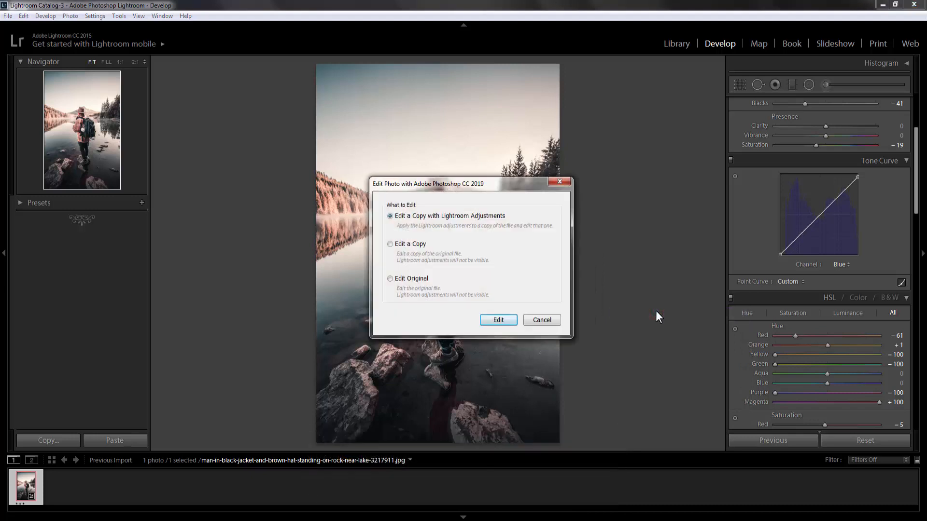
click(498, 320)
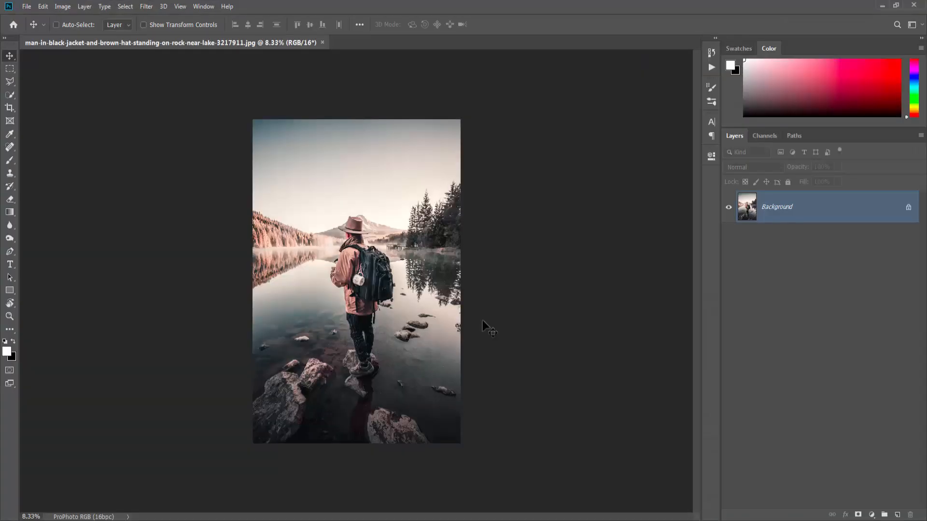
Convert the document's color profile to sRGB IEC61966-2.1
click(47, 7)
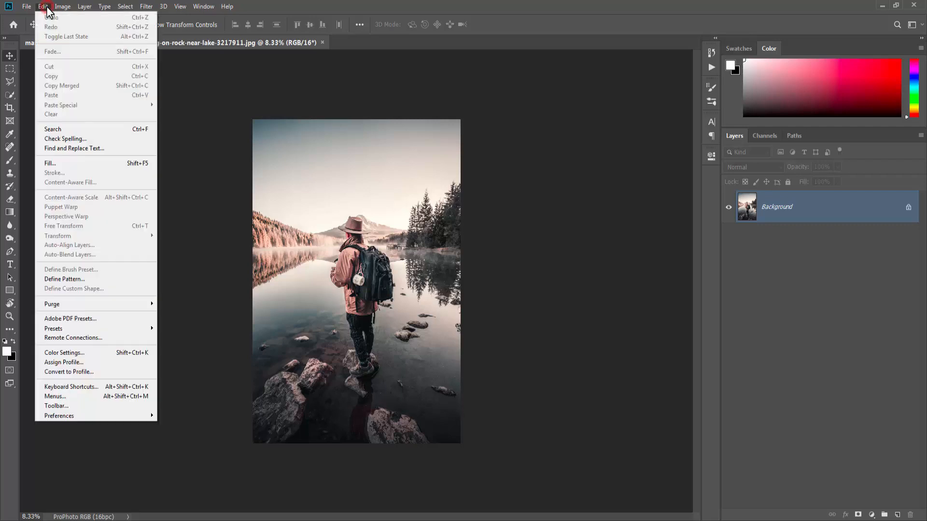
click(65, 372)
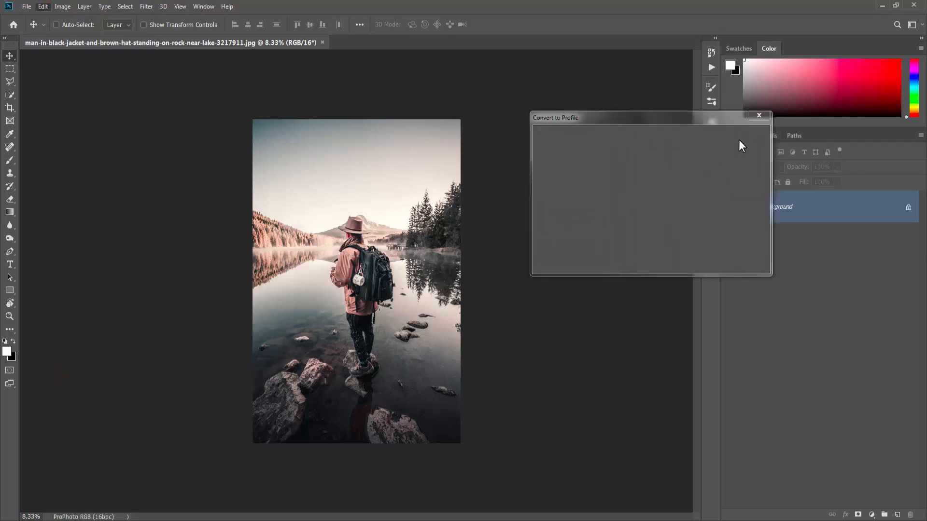
click(741, 141)
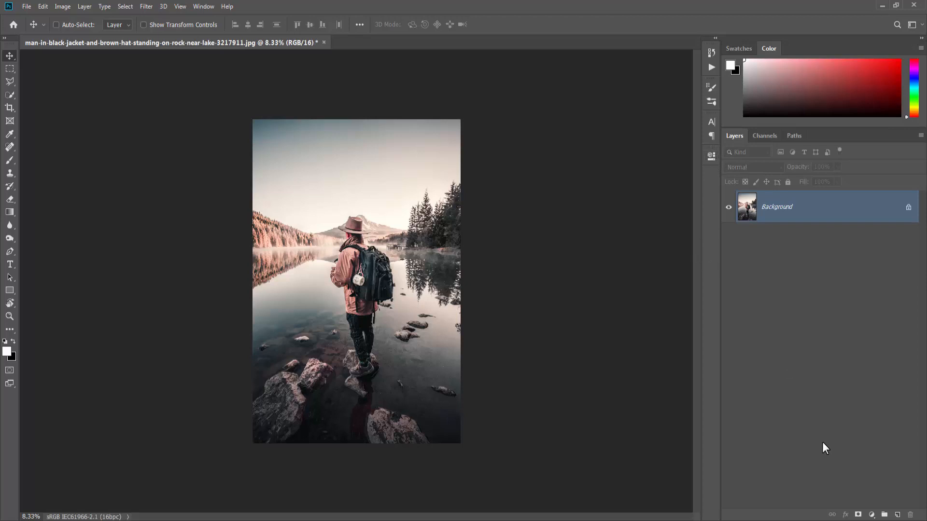
Add a Selective Color adjustment layer and set its Reds to Cyan -55, Yellow +29 and Black -14
click(872, 515)
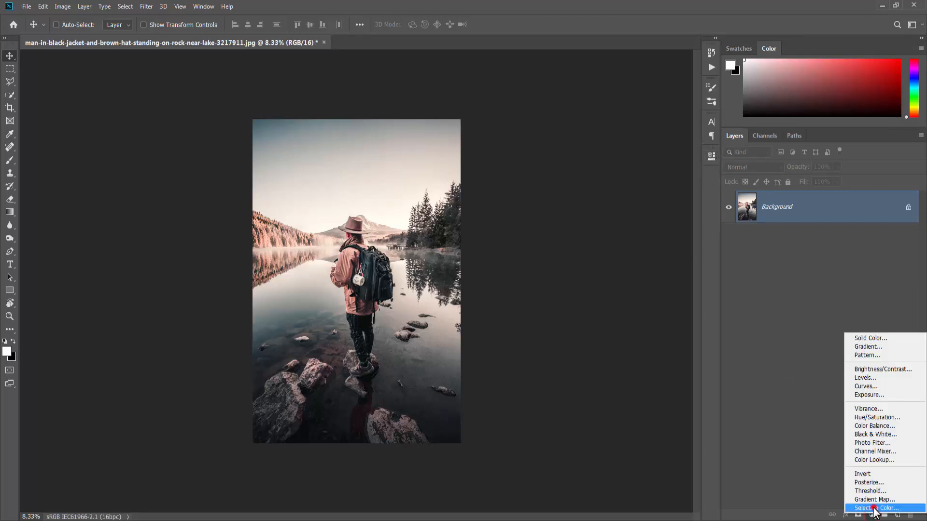
click(862, 502)
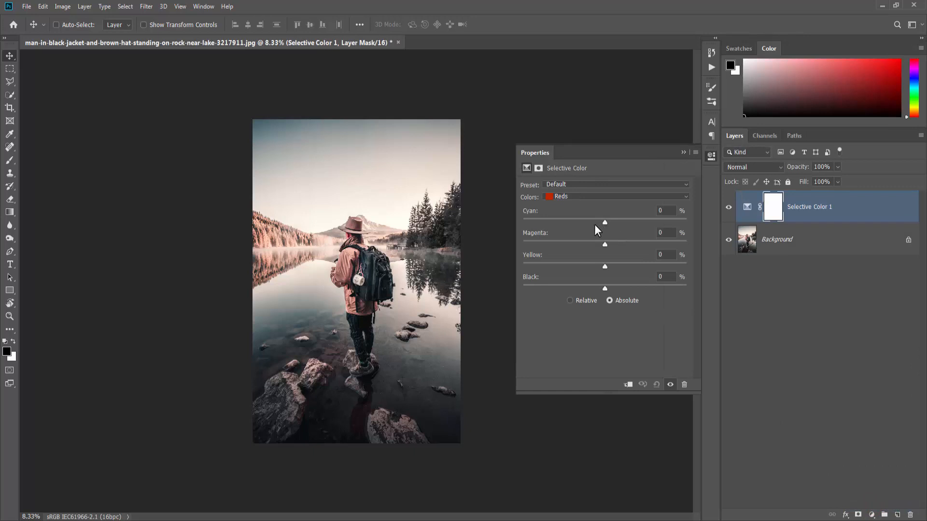
drag(610, 223, 561, 226)
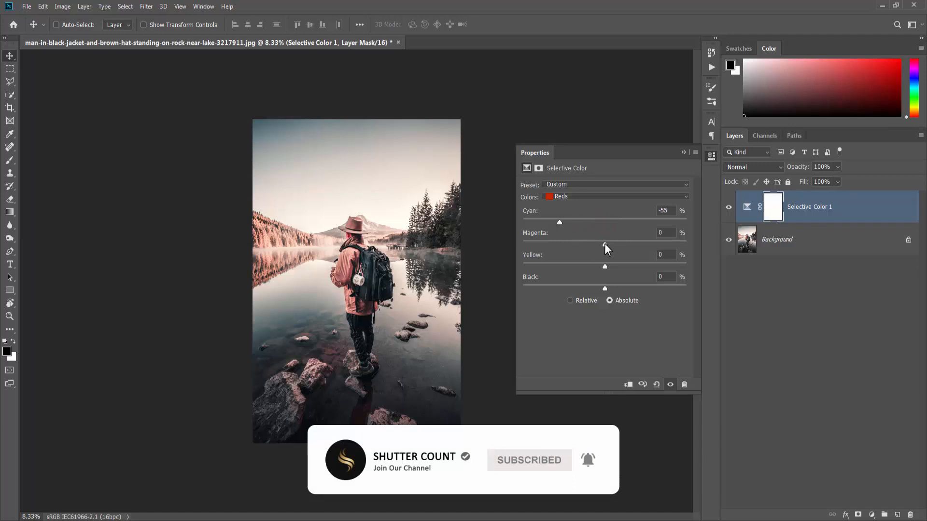
drag(605, 266, 593, 289)
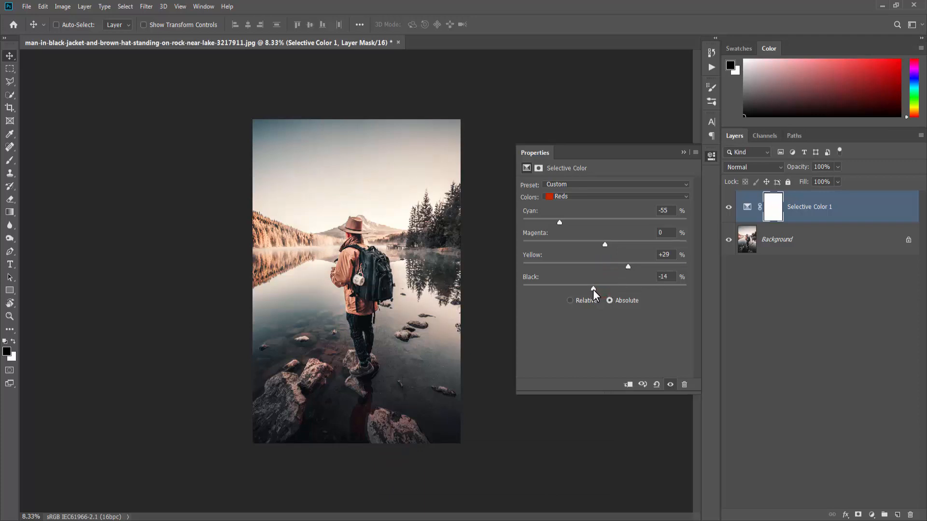
Set the Selective Color Yellows to Cyan -82, Magenta +32, Yellow -36 and Black +5
click(597, 198)
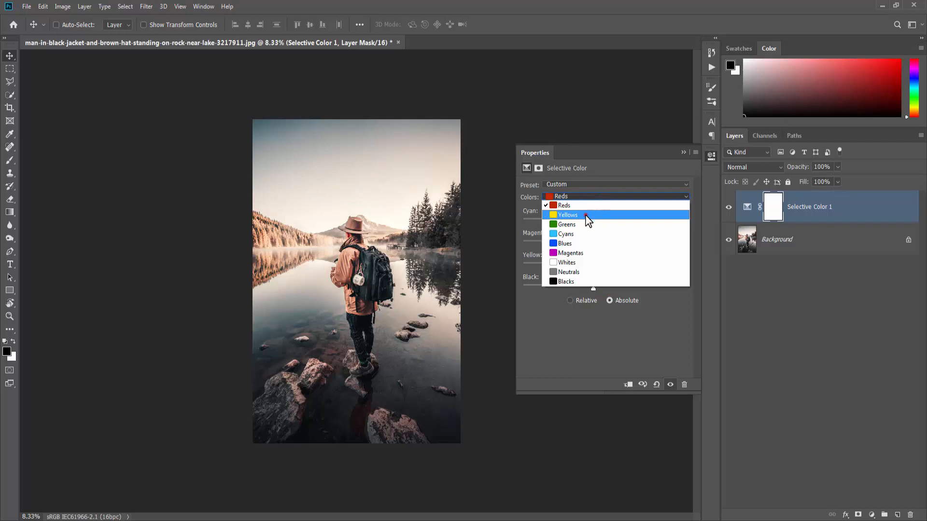
click(586, 212)
drag(604, 222, 537, 226)
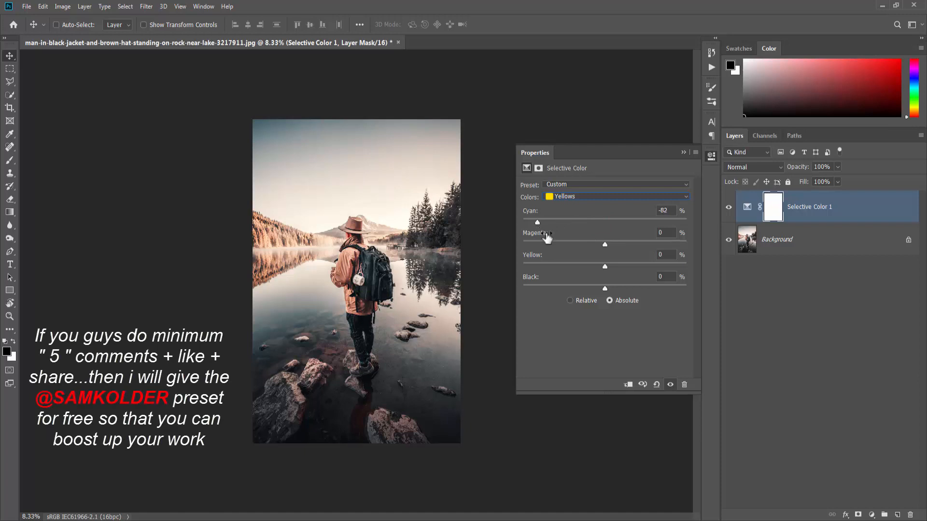
drag(605, 249, 609, 290)
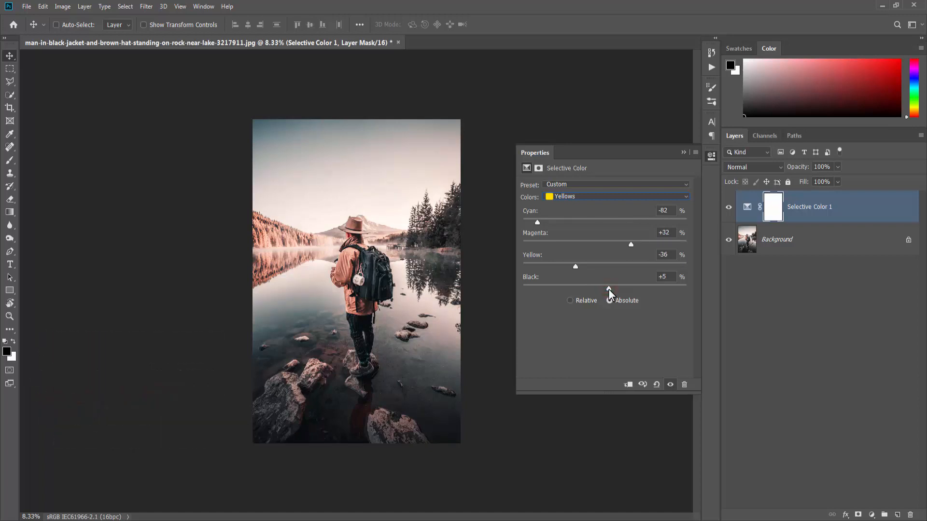
Set the Selective Color Blues to Cyan +26 and Magenta +79, with Yellow lowered almost fully and Black raised slightly
click(586, 199)
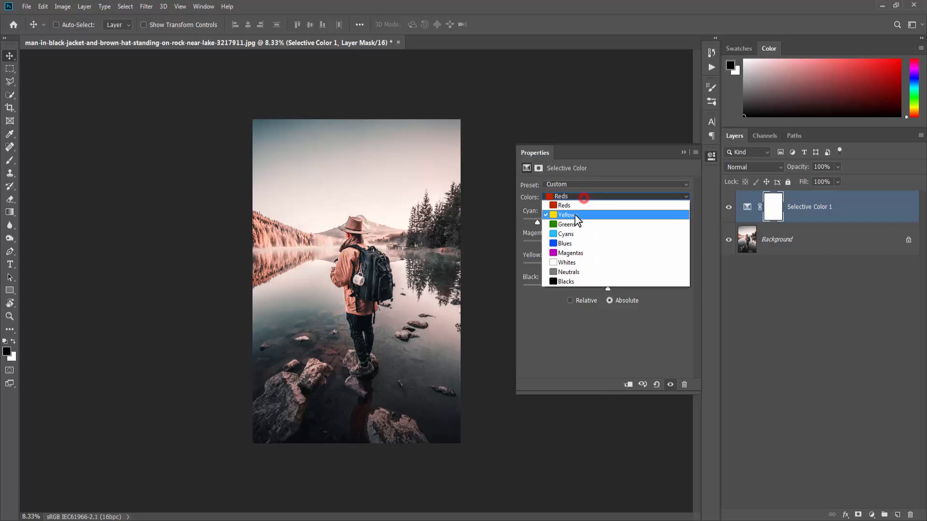
click(565, 243)
click(605, 222)
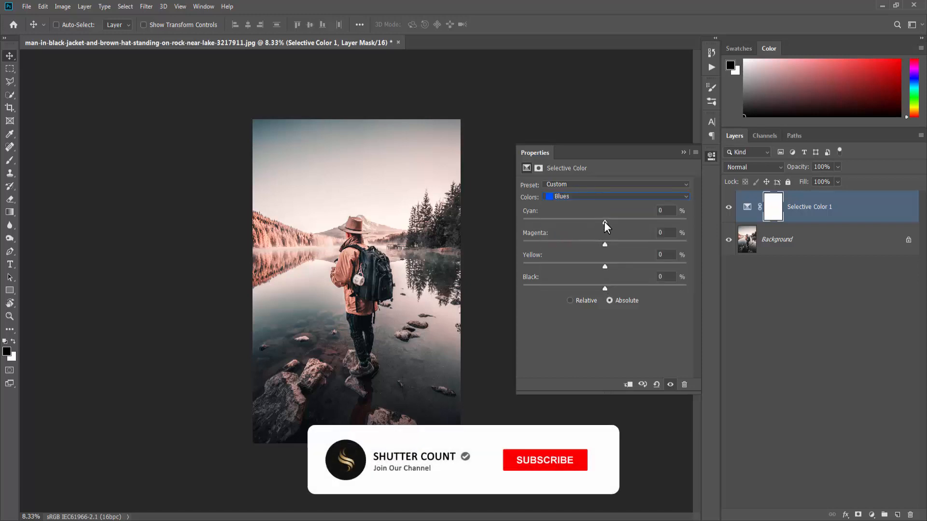
drag(641, 227, 671, 244)
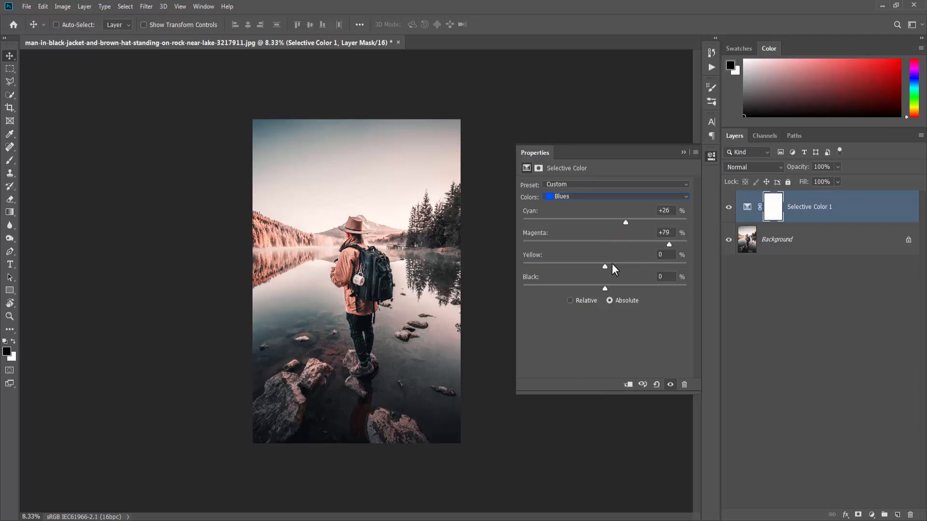
drag(607, 267, 525, 268)
click(605, 288)
drag(607, 290, 621, 291)
click(684, 153)
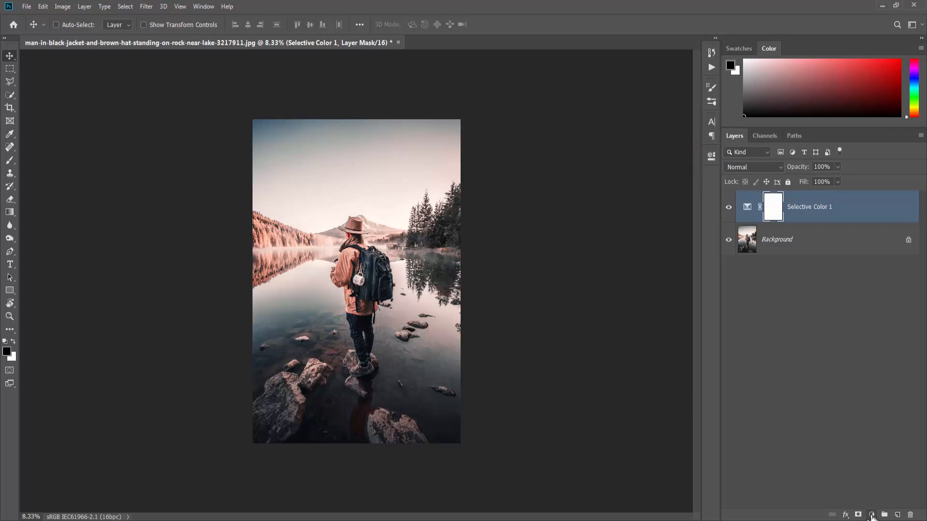
Add a Vibrance adjustment layer above the Selective Color layer and give it a negative Saturation value
click(871, 515)
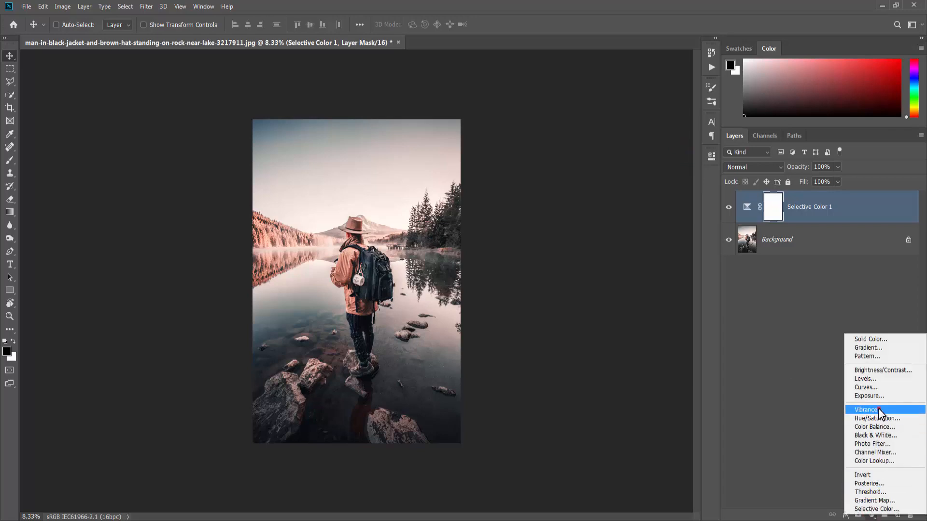
click(867, 410)
double_click(678, 208)
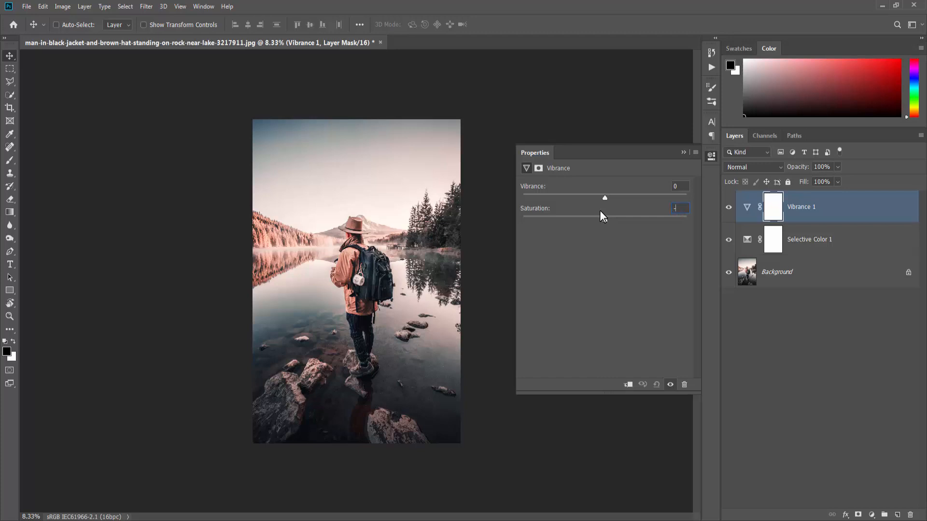
click(682, 154)
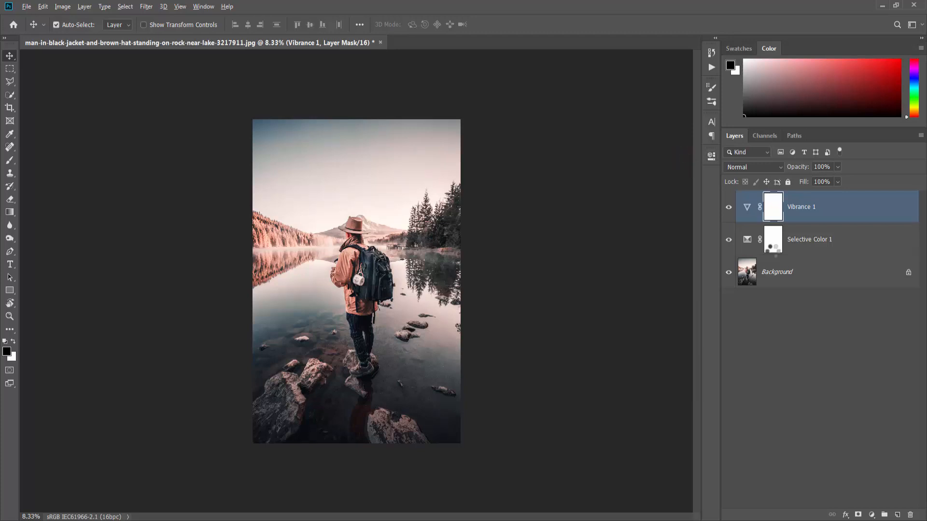
Stamp all visible layers into a new layer and, in the Camera Raw Filter, set Aquas saturation to -22 and Blues to -48
key(ctrl+shift+alt+e)
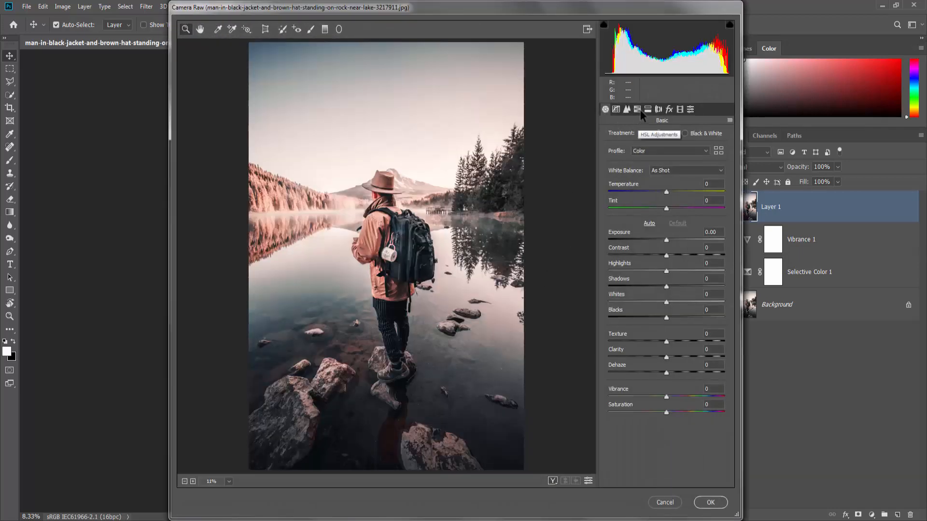
click(639, 109)
click(648, 133)
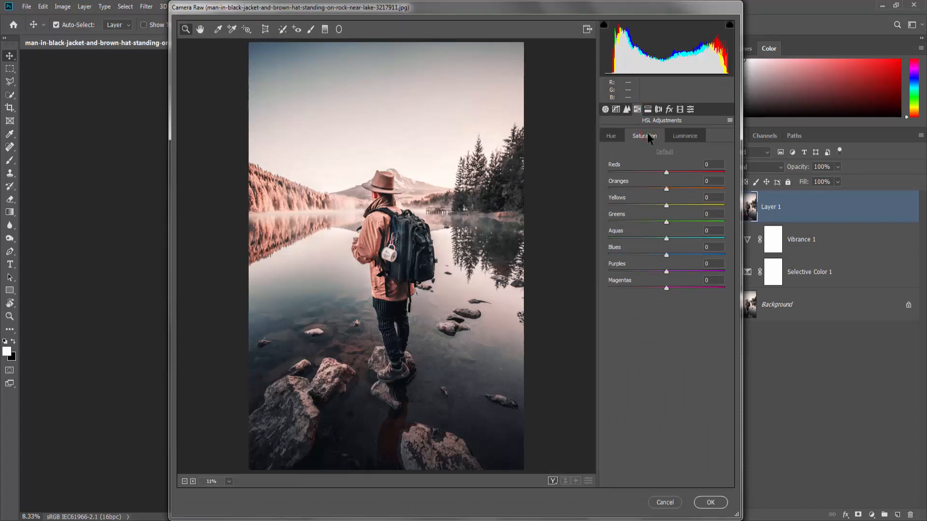
drag(666, 239, 638, 259)
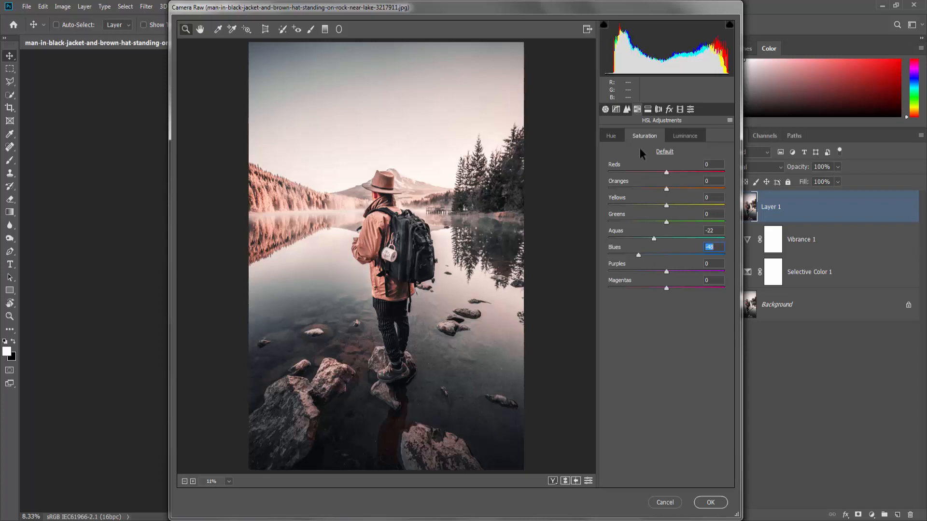
Set the Camera Raw parametric tone curve to Highlights +12 and Darks +13
click(615, 111)
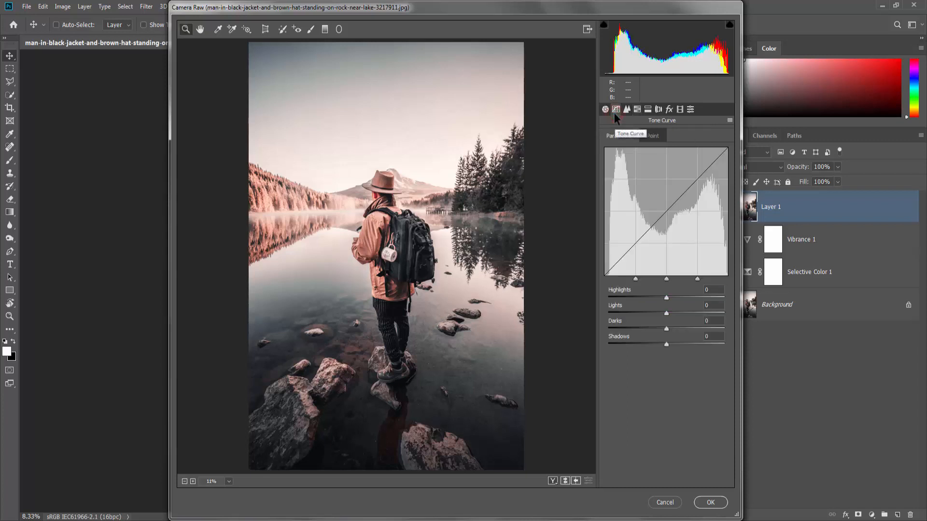
drag(665, 298, 673, 298)
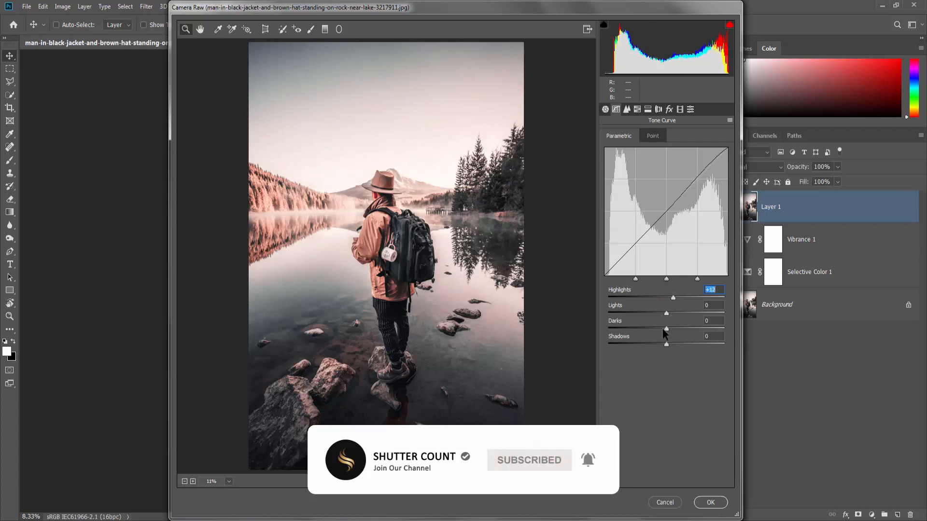
drag(666, 329, 674, 332)
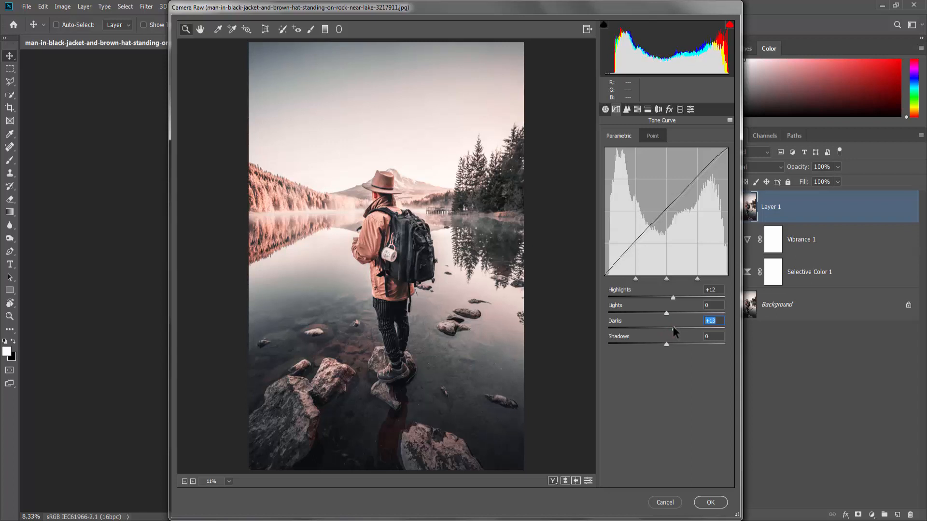
Set the Camera Raw Texture to +8, raise Vibrance slightly with Saturation at 0, and apply the filter
click(606, 110)
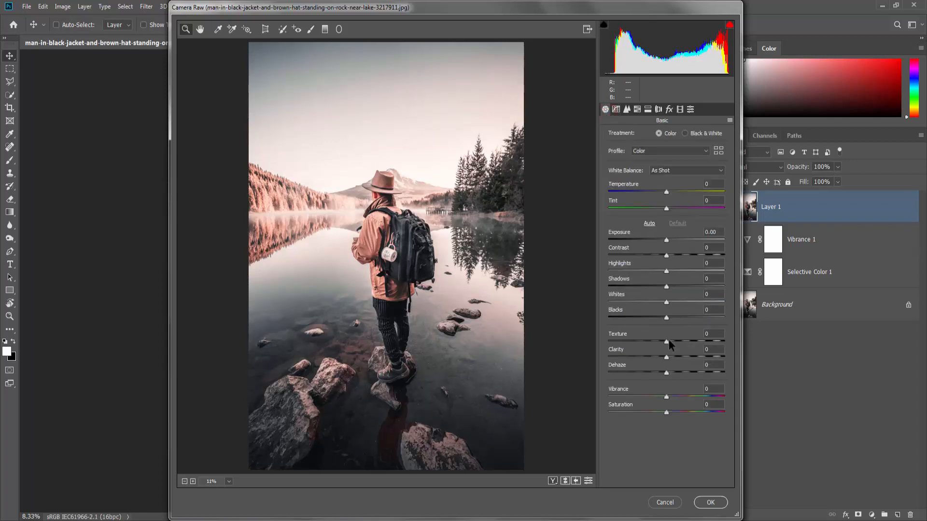
drag(669, 341, 671, 341)
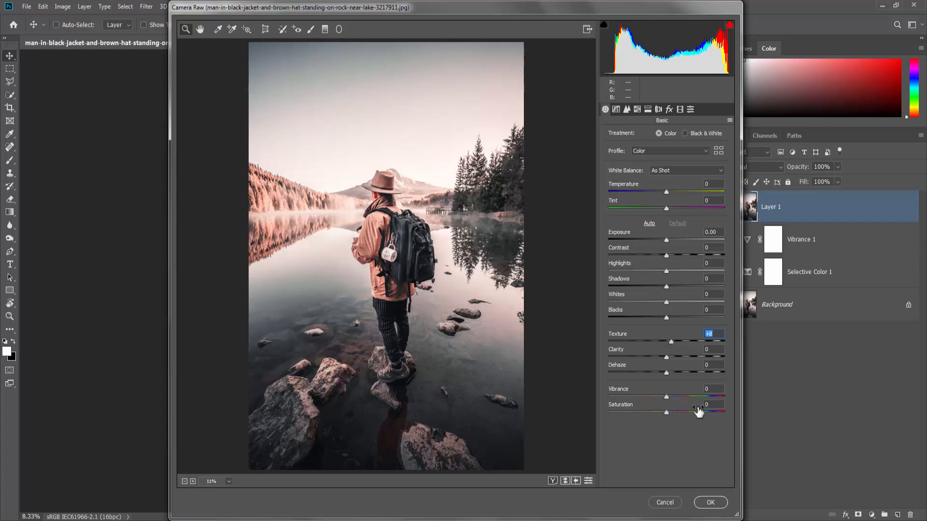
drag(666, 412, 672, 404)
double_click(666, 413)
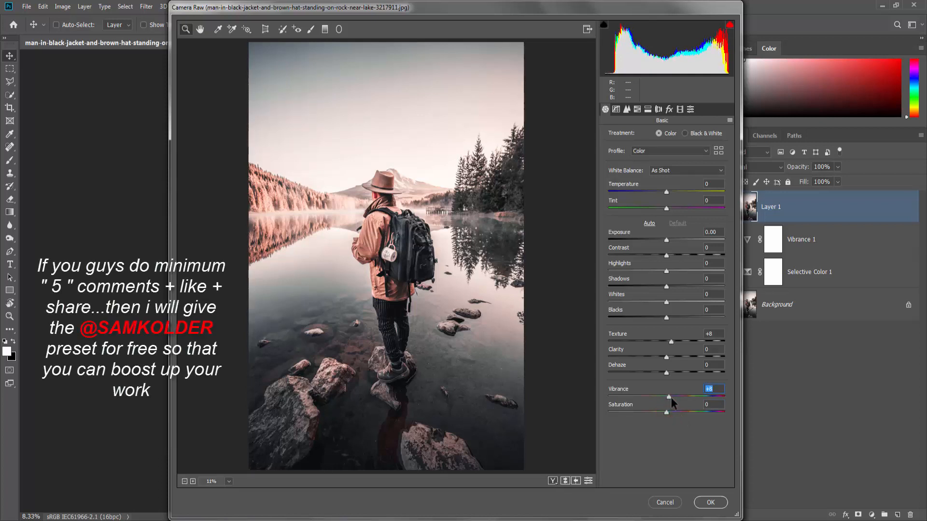
click(702, 504)
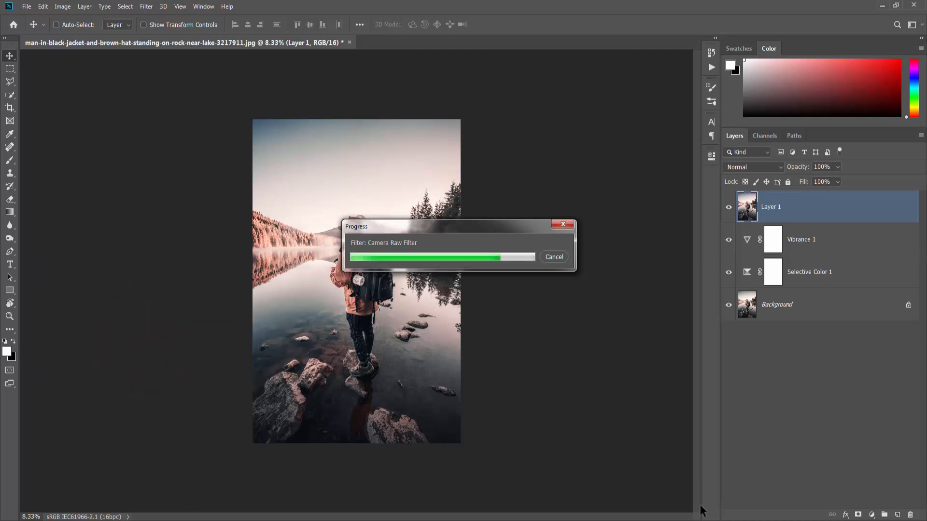
View the finished photo in full screen on a black background
key(f)
key(f)
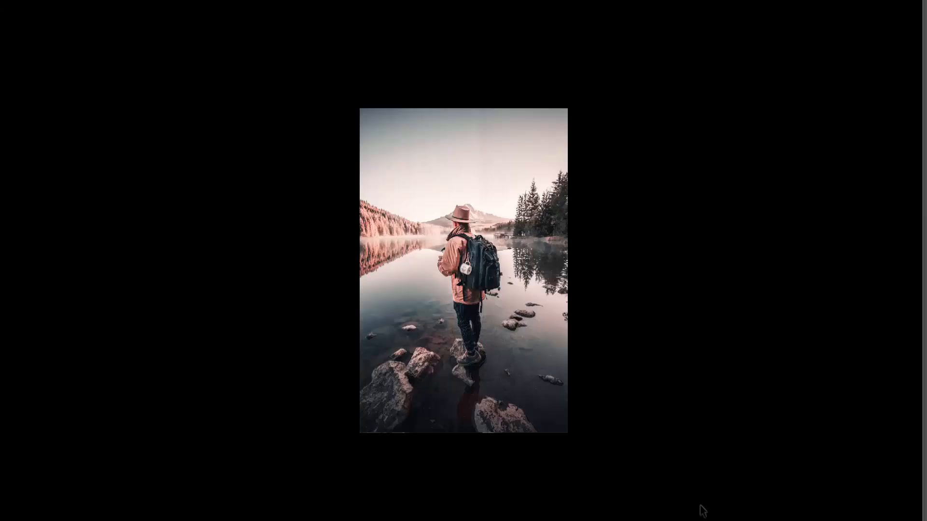